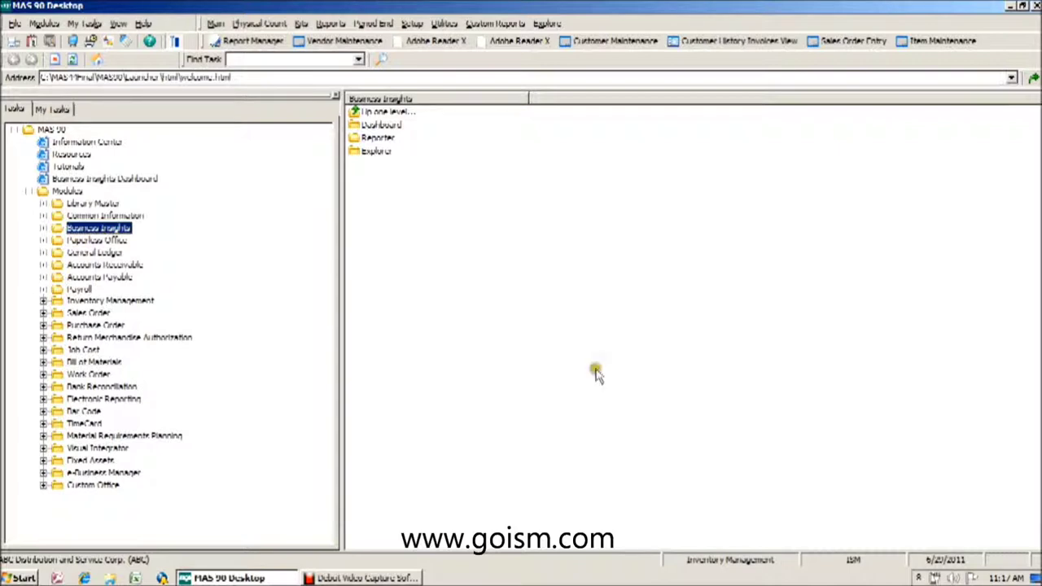
- Expand the Business Insights module in the Tasks tree to show Dashboard, Reporter and Explorer
left_click(43, 228)
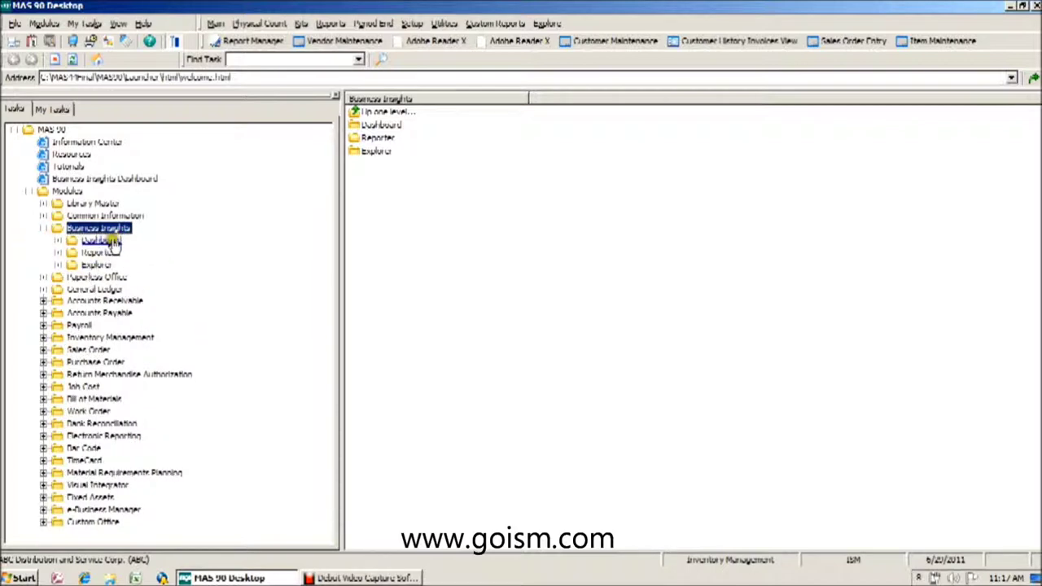
- List the Business Insights Explorer views, then collapse the tree back to top level
left_click(57, 265)
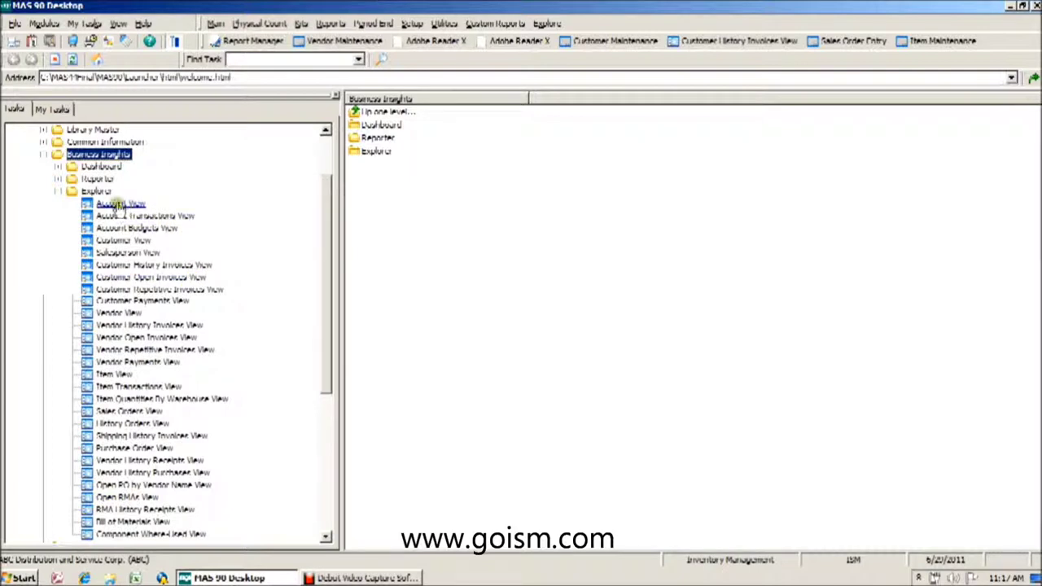
left_click(332, 296)
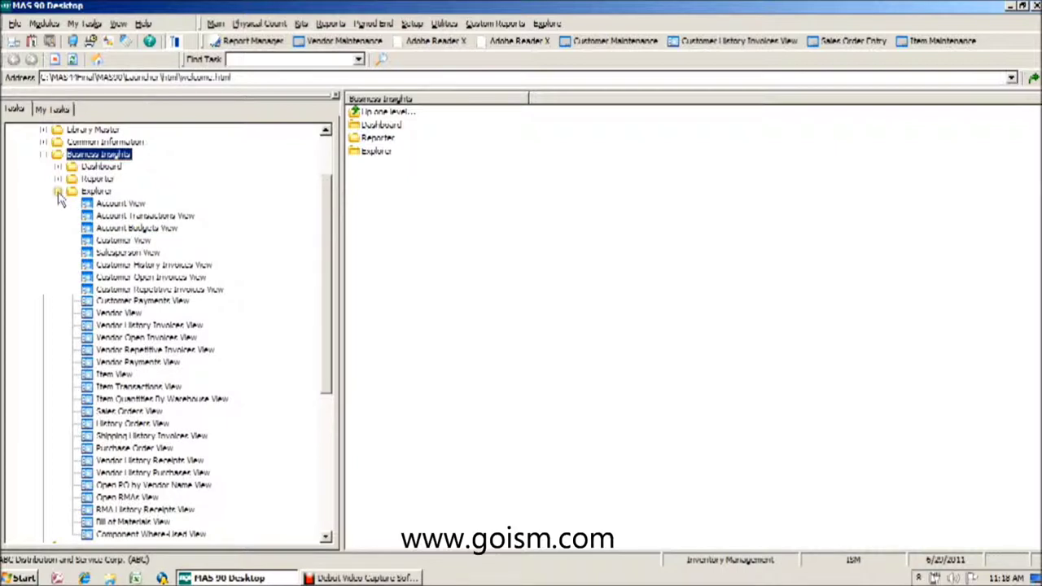
- Expand Modules and check General Ledger's three Explore views, then fold General Ledger back up
left_click(59, 194)
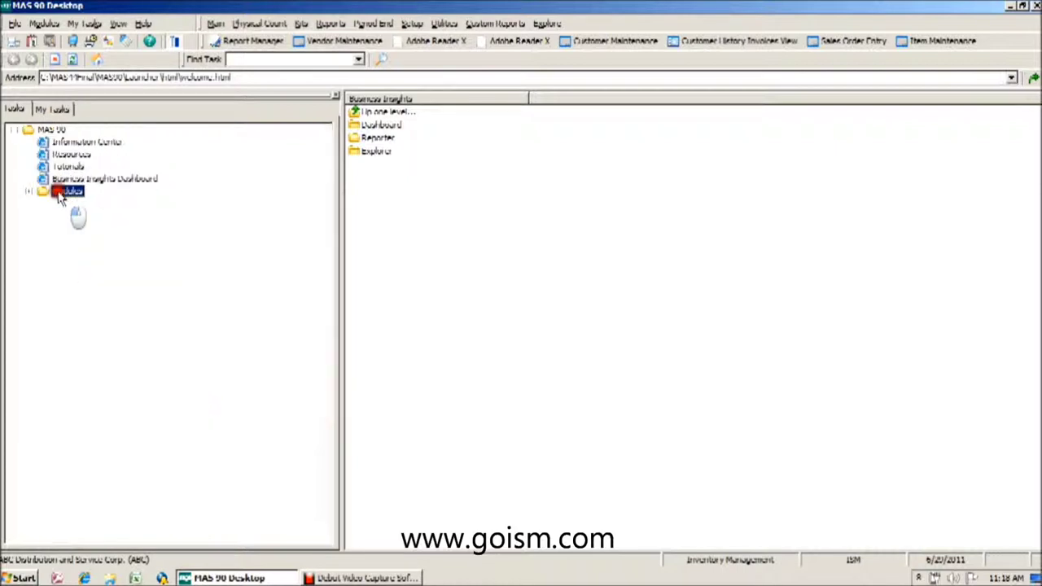
left_click(32, 195)
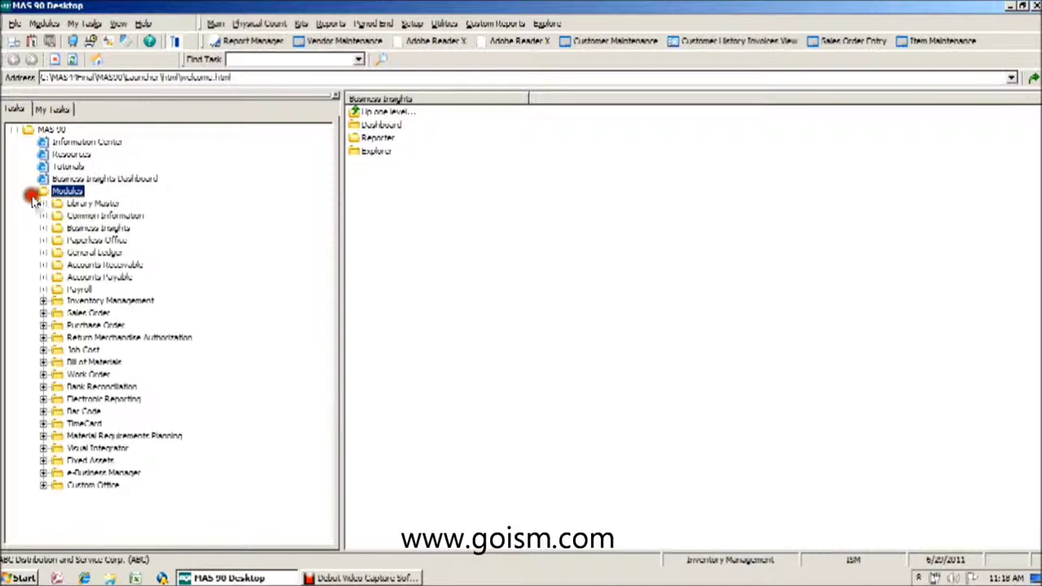
left_click(44, 253)
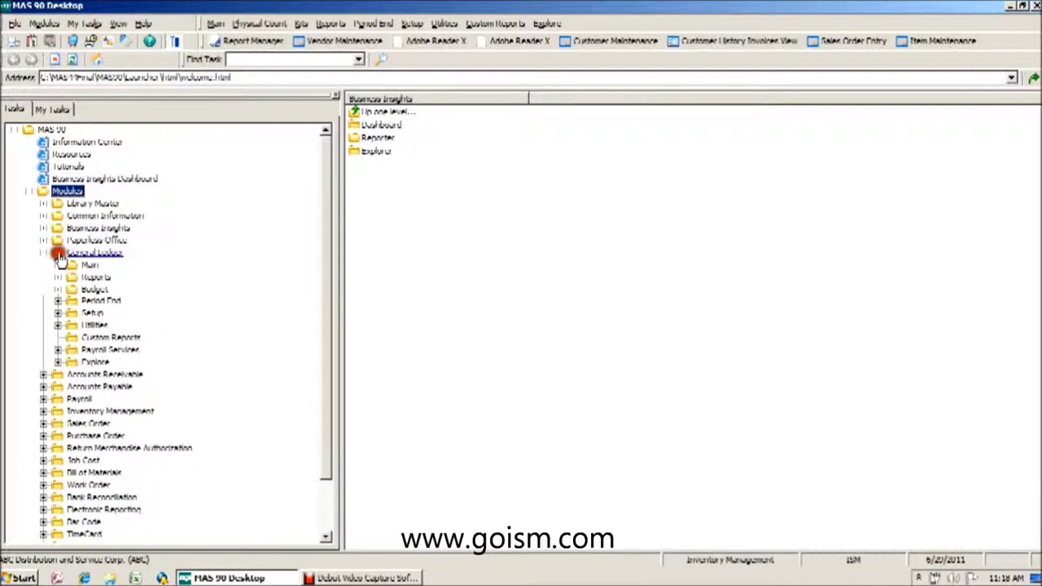
left_click(58, 361)
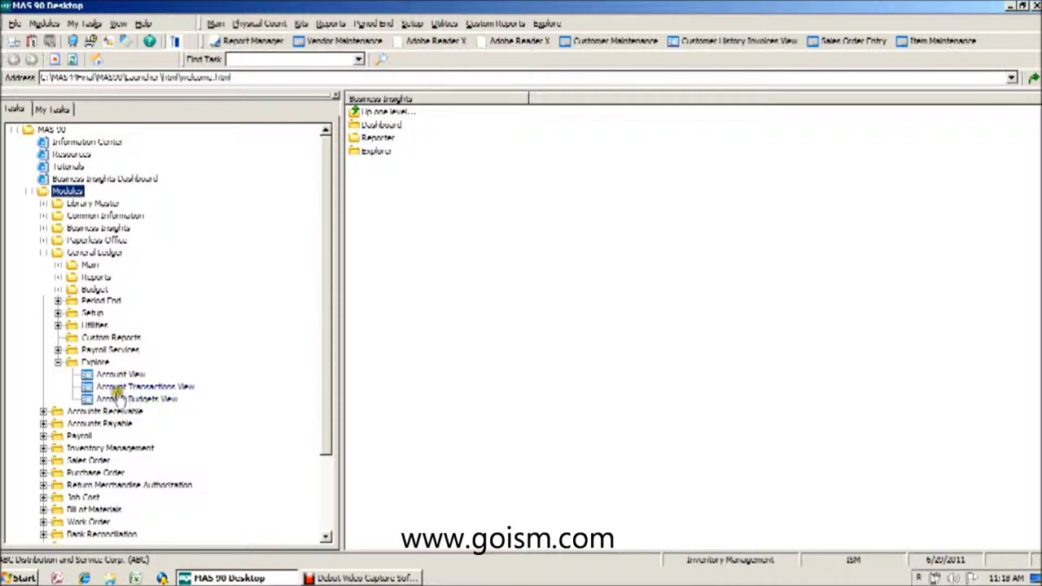
left_click(57, 361)
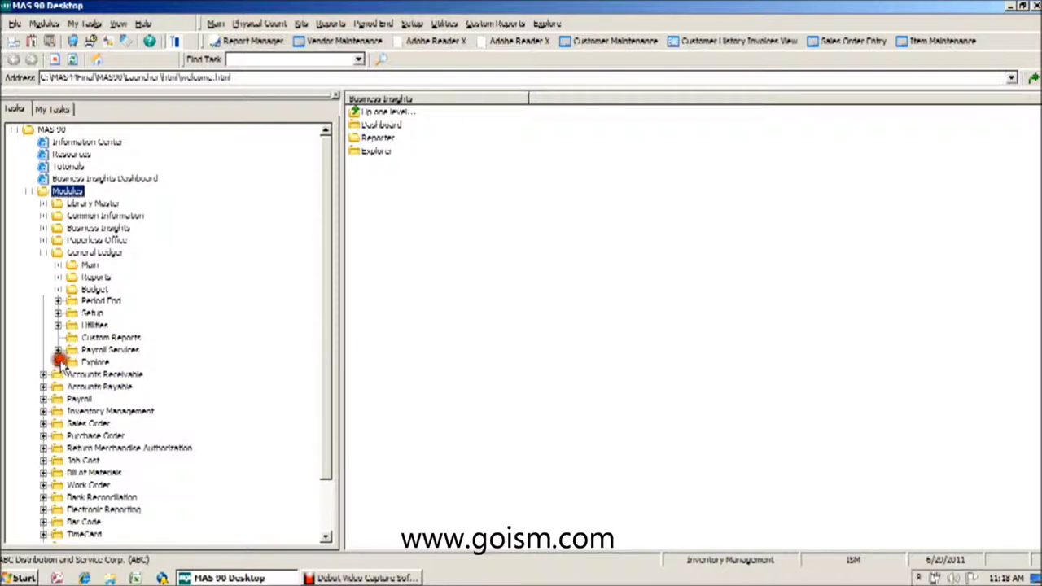
left_click(44, 253)
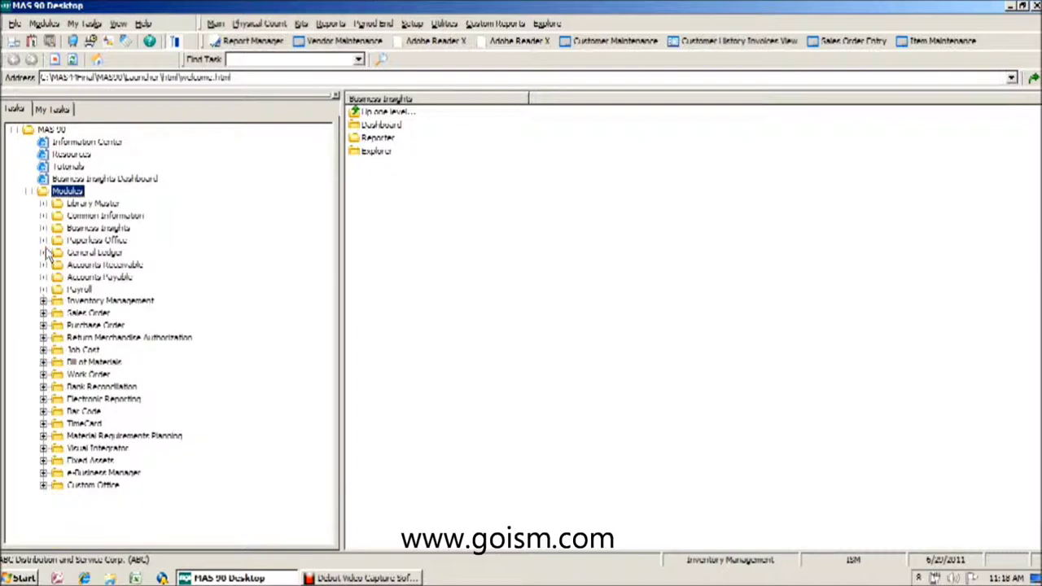
- Expand Business Insights > Explorer, launch Account View, and pick Item Transactions View
left_click(44, 229)
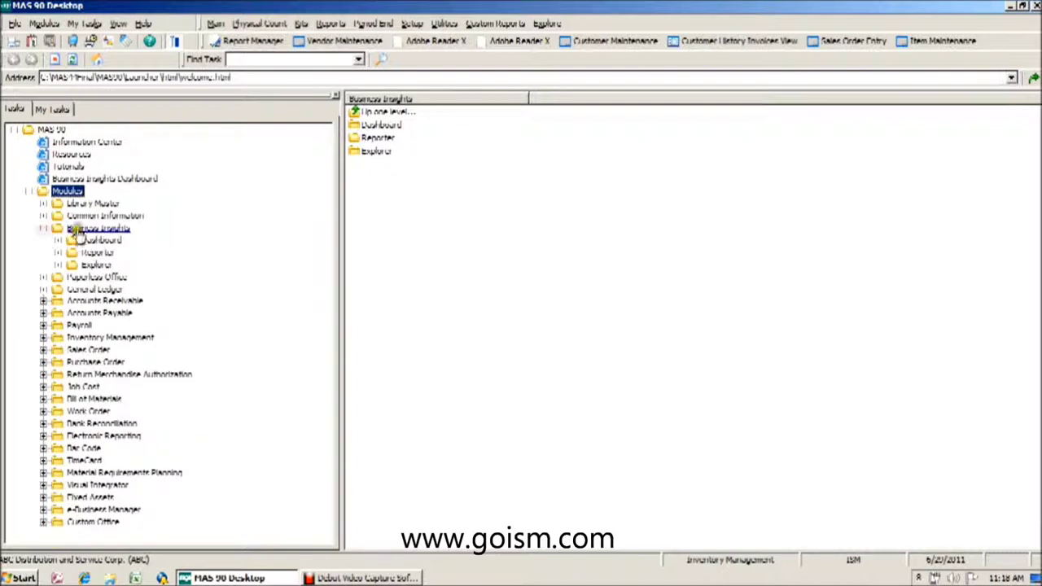
left_click(57, 265)
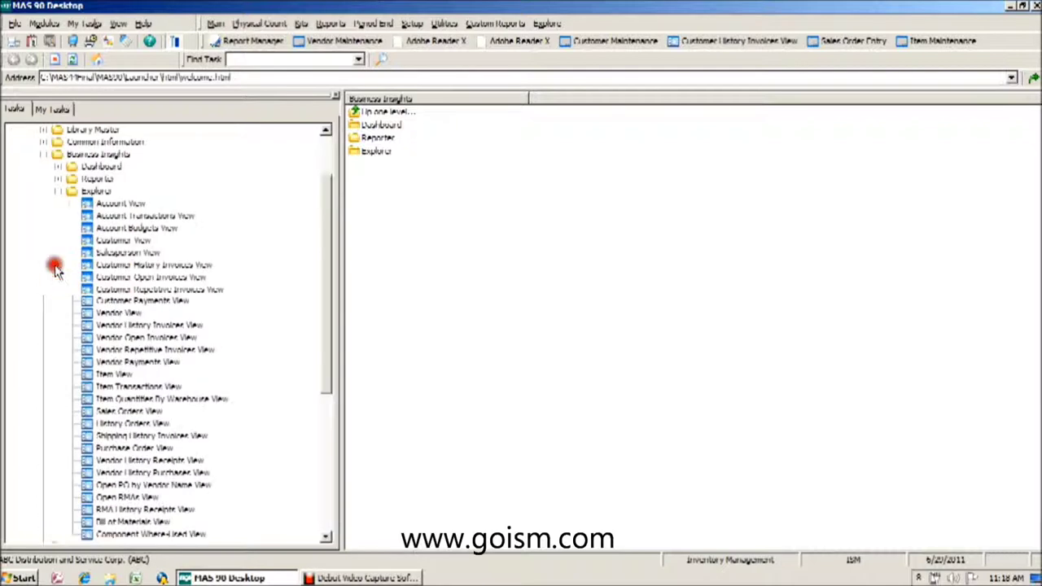
left_click(92, 206)
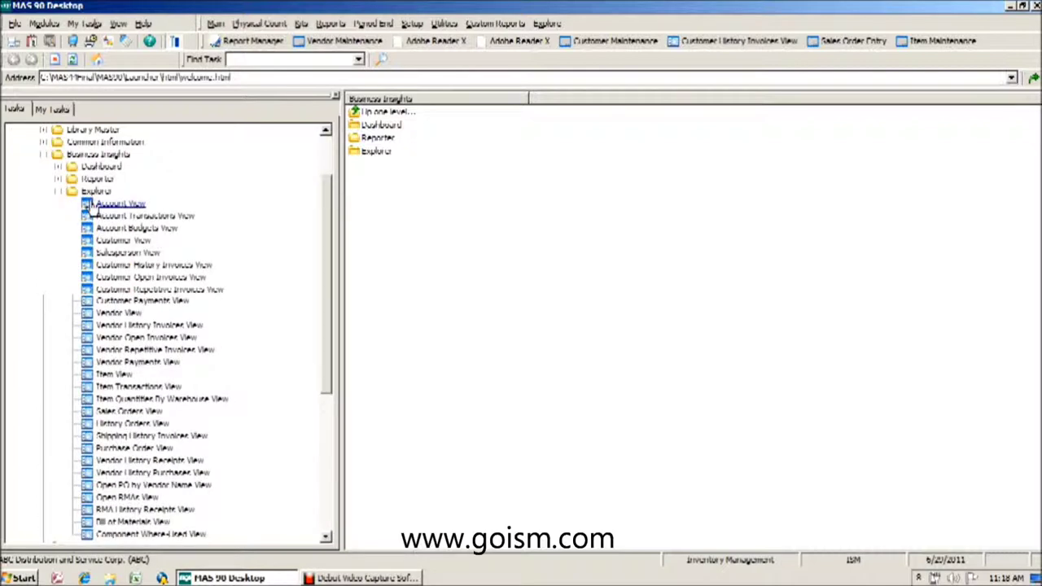
double_click(92, 206)
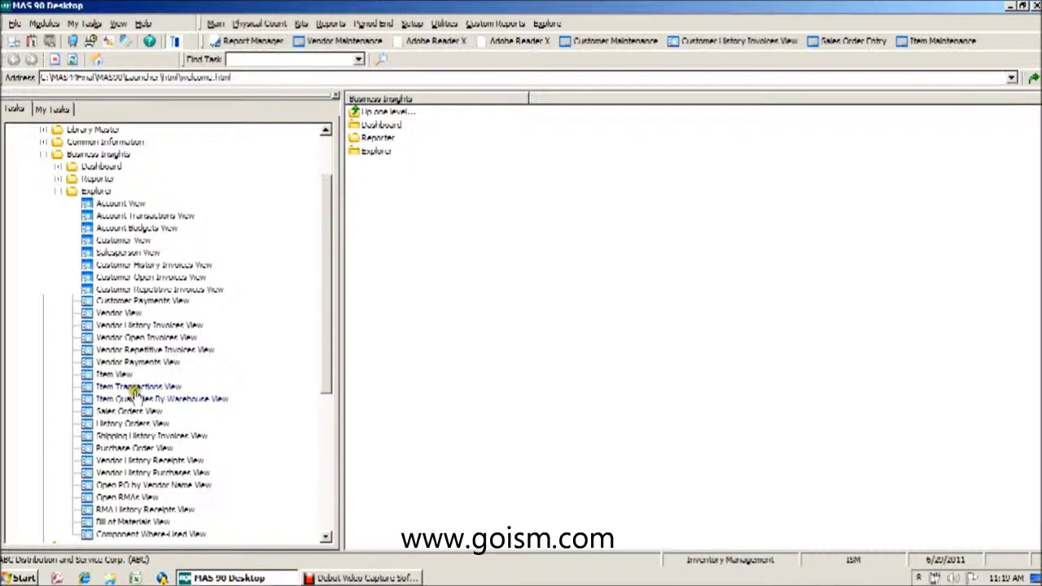
left_click(138, 387)
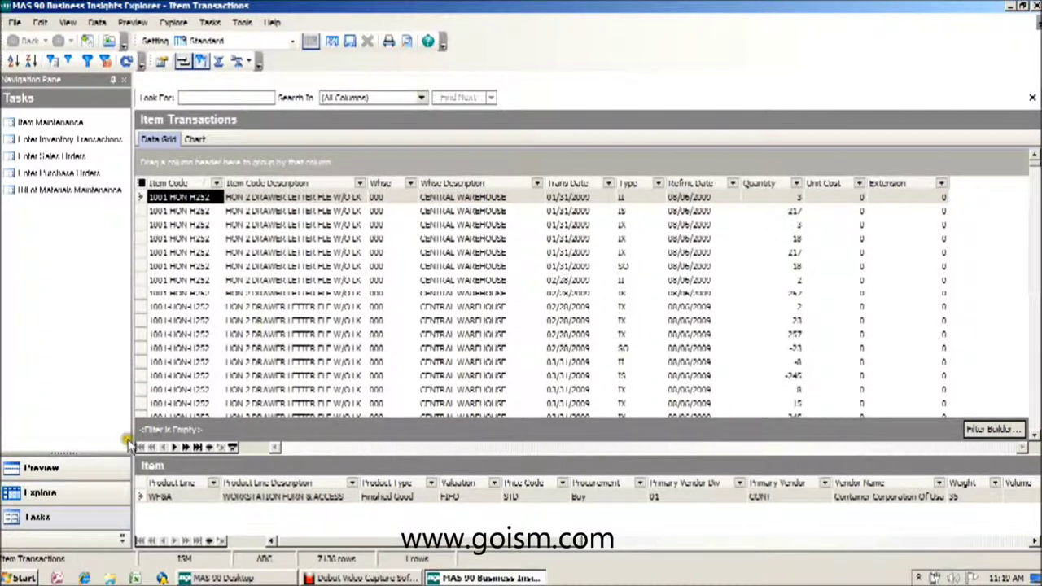
- Preview the related Item record below the Item Transactions grid and scroll through the grid
left_click(106, 470)
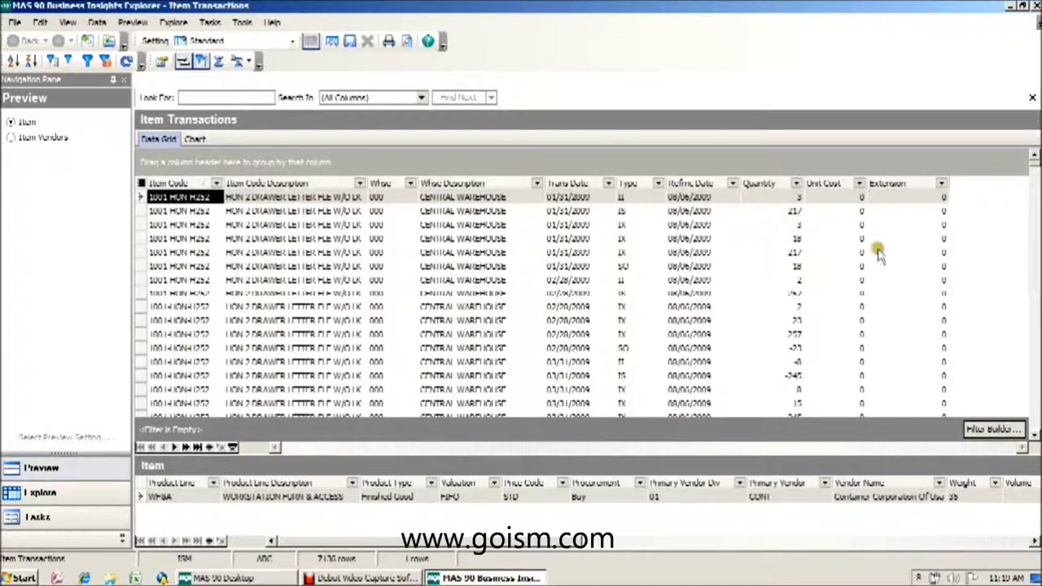
left_click_drag(1033, 163, 1033, 275)
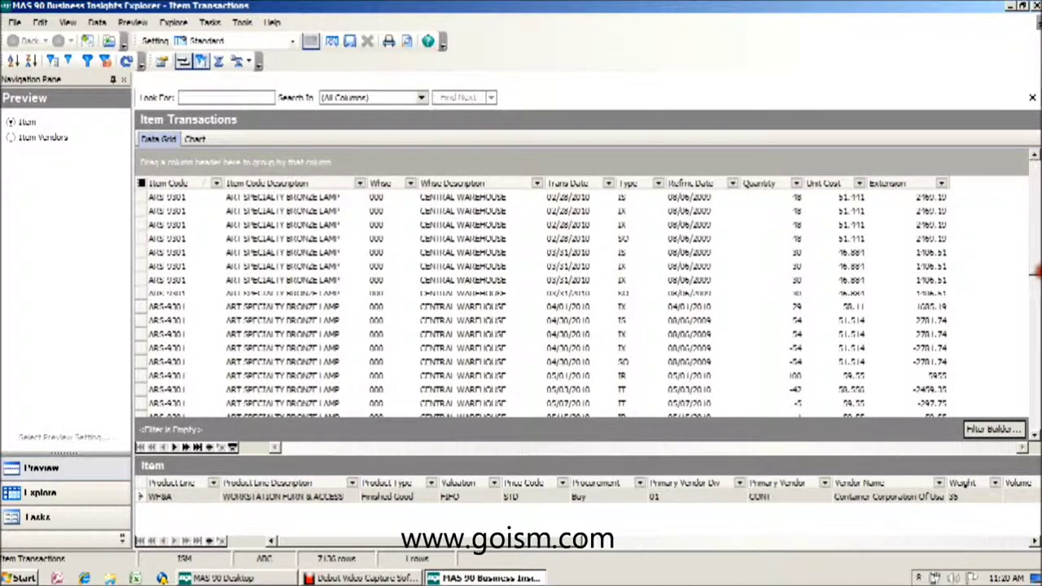
left_click_drag(1034, 275, 1036, 386)
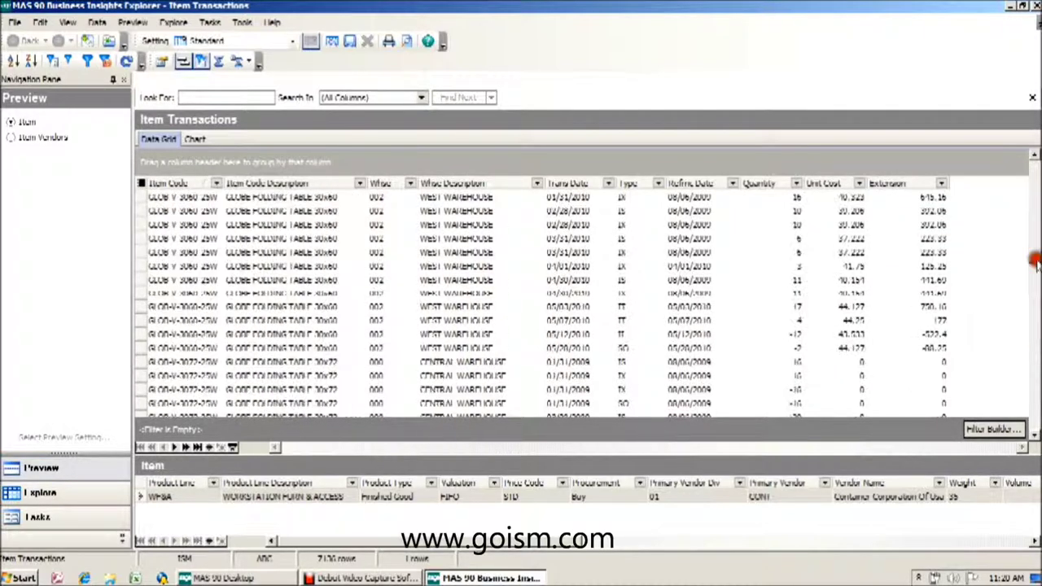
left_click_drag(1034, 260, 1034, 163)
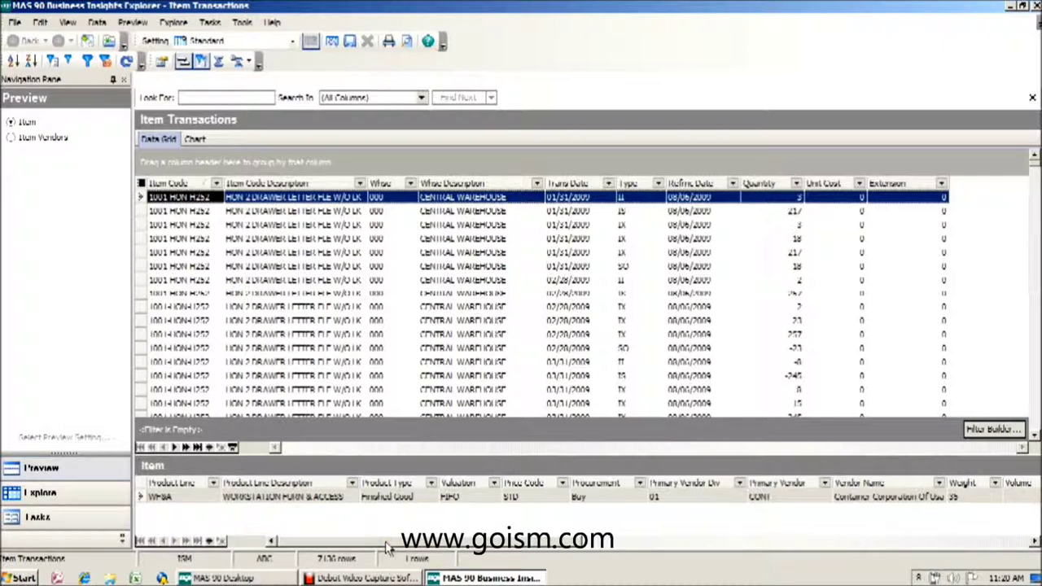
mouse_move(387, 544)
left_mouse_down()
mouse_move(802, 549)
mouse_move(391, 550)
left_mouse_up()
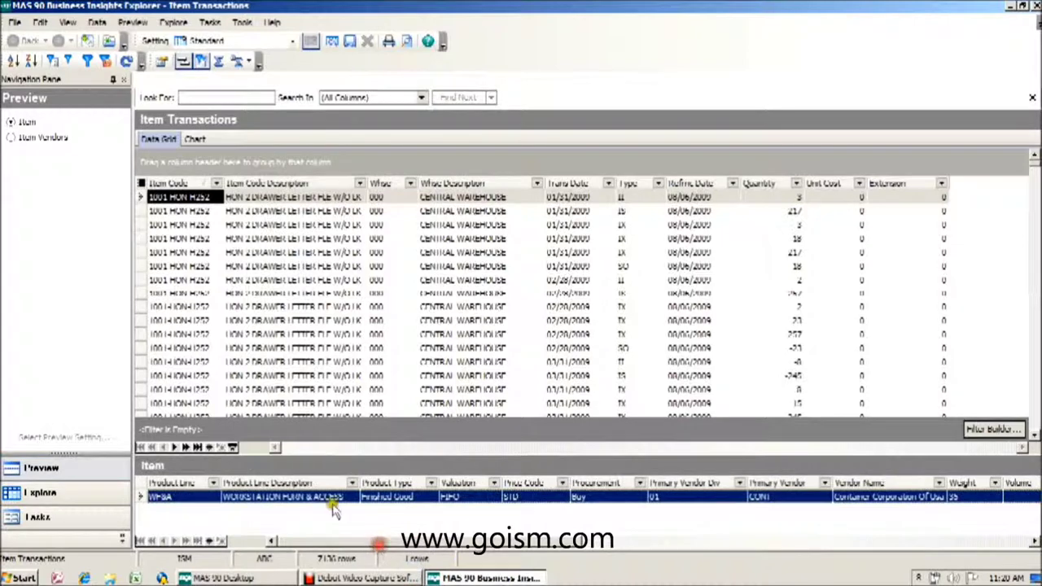
- Preview Item Vendors below the transactions instead of Item, and switch the side pane to Explore
left_click(11, 138)
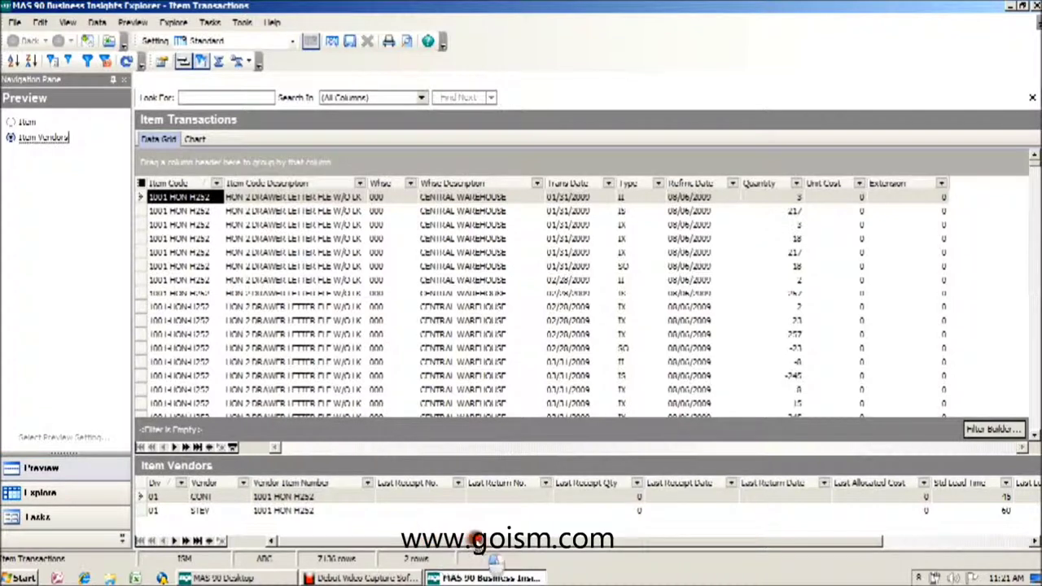
left_click(625, 543)
left_click_drag(626, 542, 52, 286)
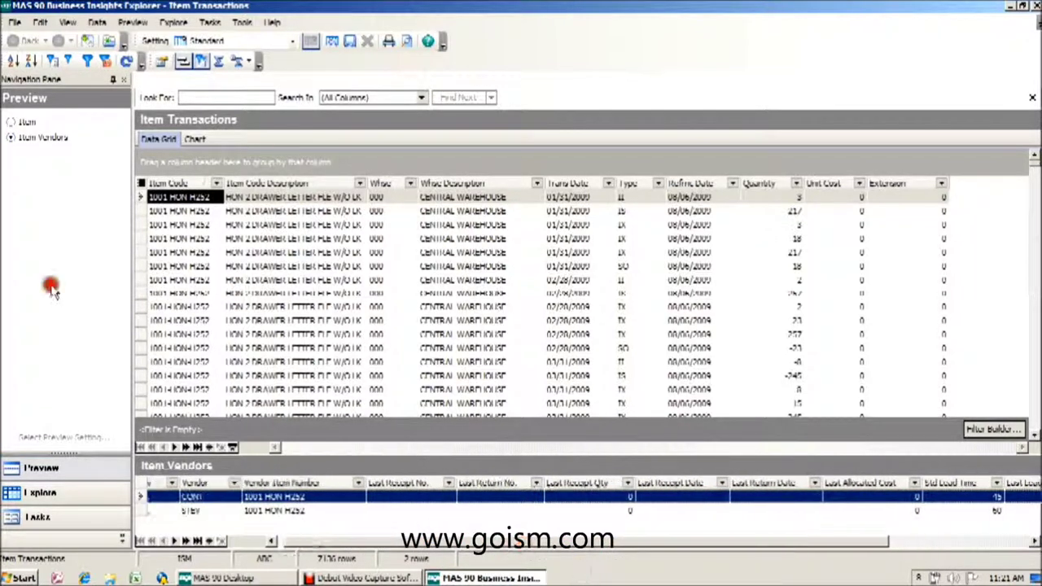
left_click(65, 496)
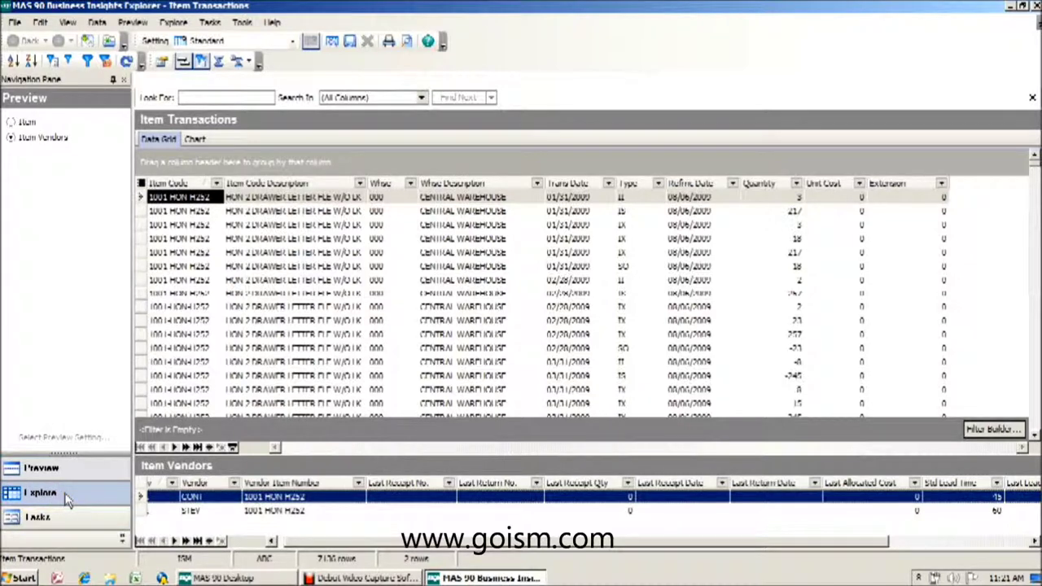
left_click(67, 499)
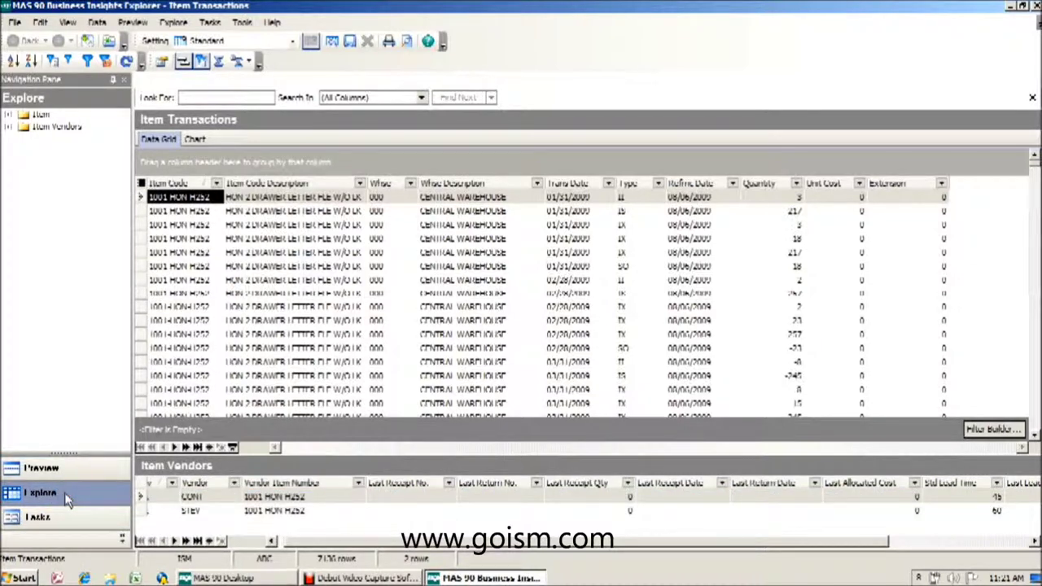
- Open the standard Item view, clear its Item Code filter to list all items, then go back
left_click(60, 230)
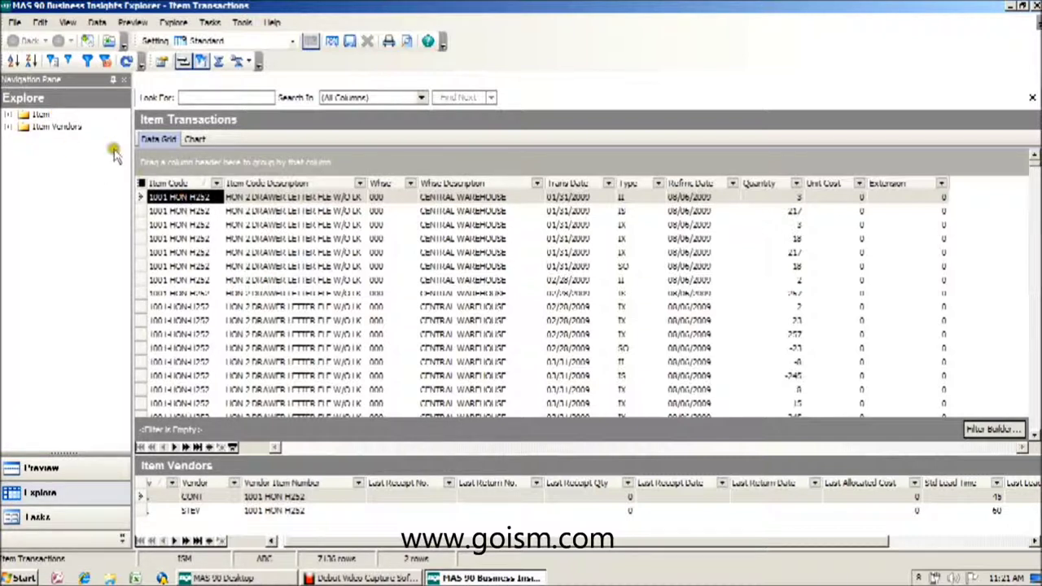
left_click(10, 118)
left_click(41, 114)
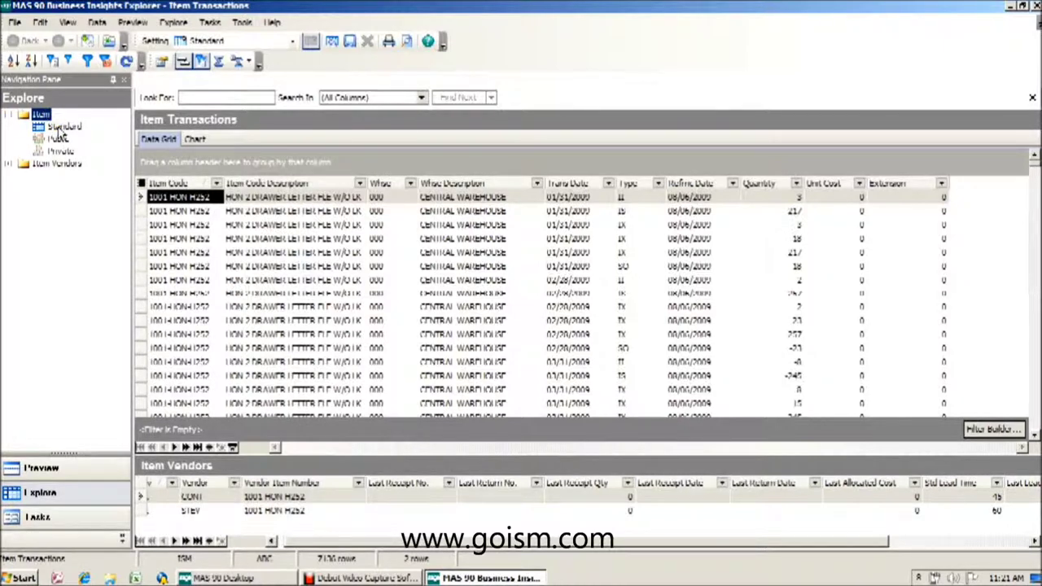
left_click(60, 127)
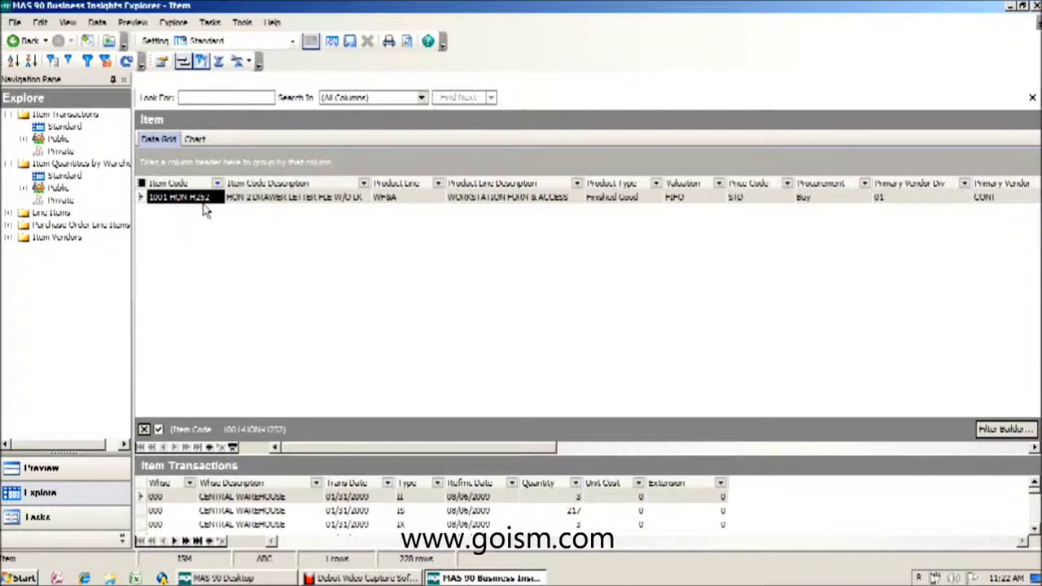
left_click(143, 430)
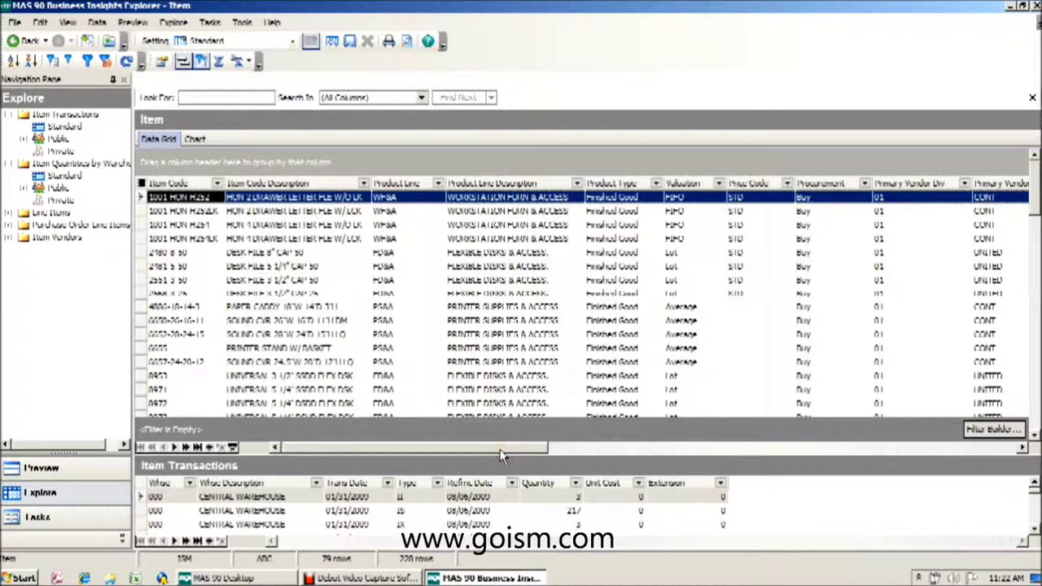
mouse_move(502, 455)
left_mouse_down()
mouse_move(955, 453)
mouse_move(787, 468)
mouse_move(489, 462)
left_mouse_up()
left_click(24, 42)
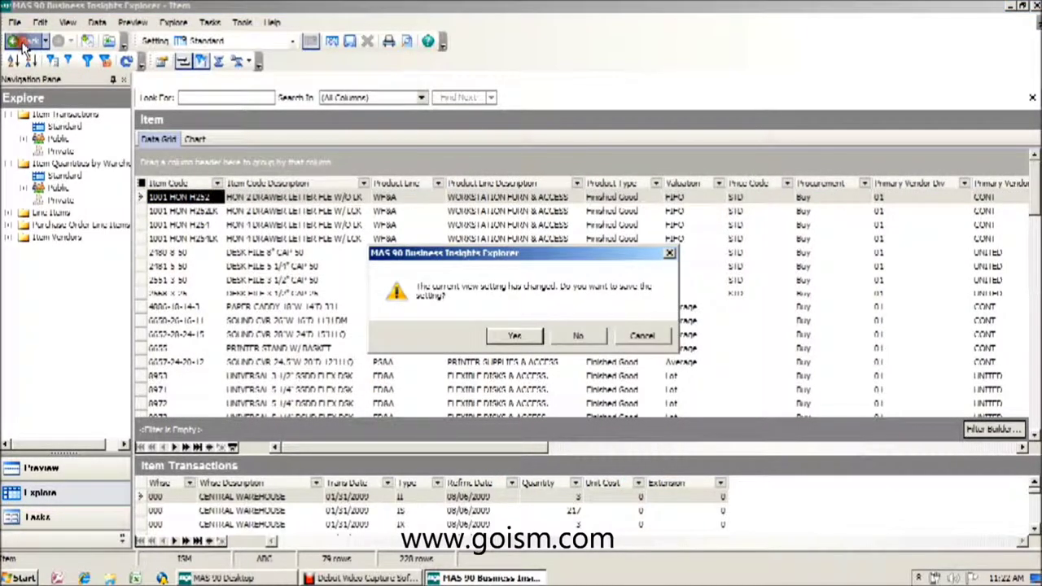
- Decline saving the view setting so the Item Transactions view returns
left_click(580, 336)
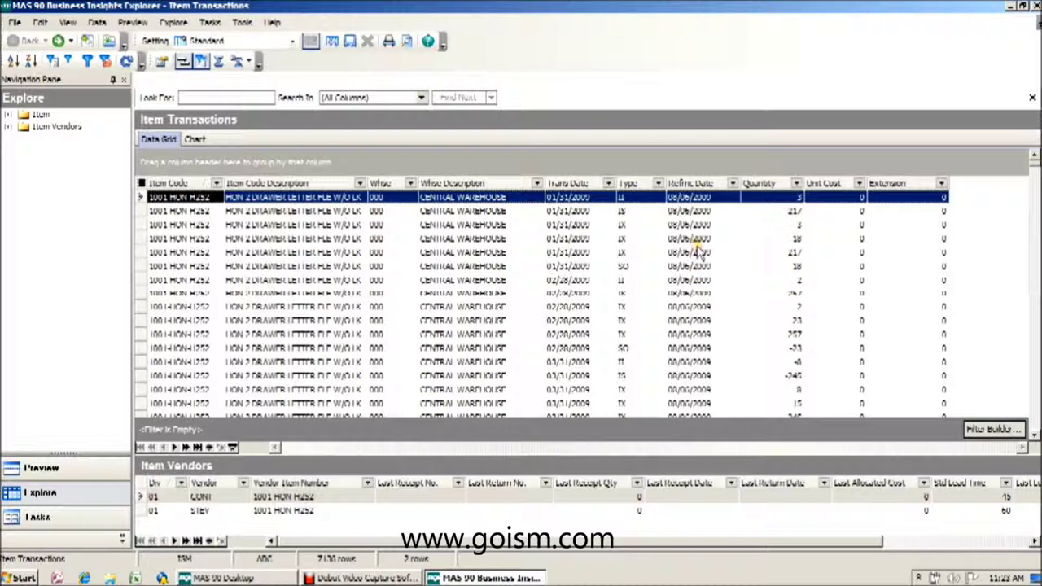
- Group transactions by dragging Item Code to the group-by area and browse groups like 1001-HON-H254K
left_click(183, 185)
left_click_drag(184, 186, 184, 163)
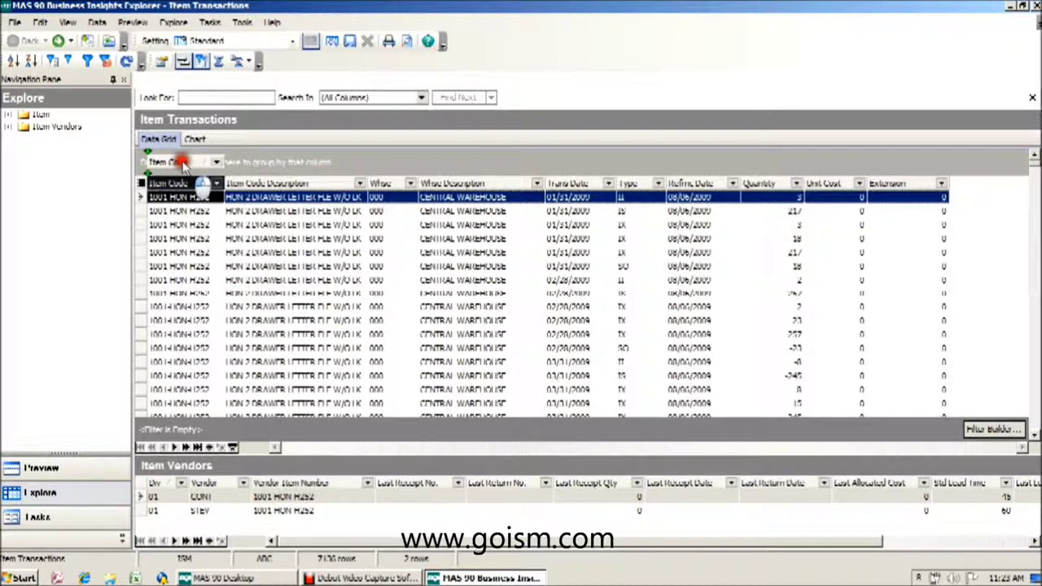
left_click_drag(184, 164, 184, 163)
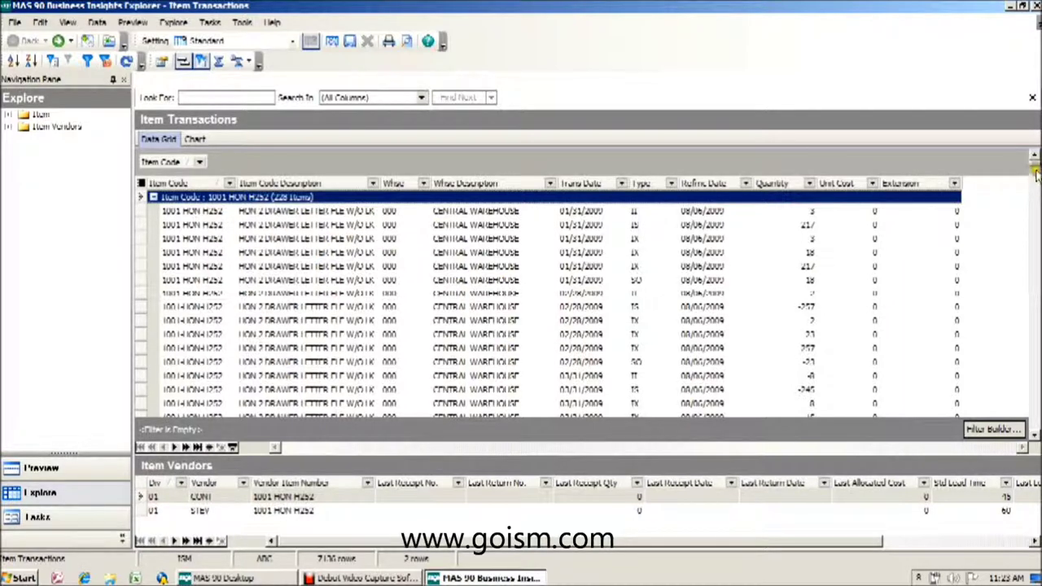
left_click_drag(1035, 167, 1035, 196)
left_click(631, 281)
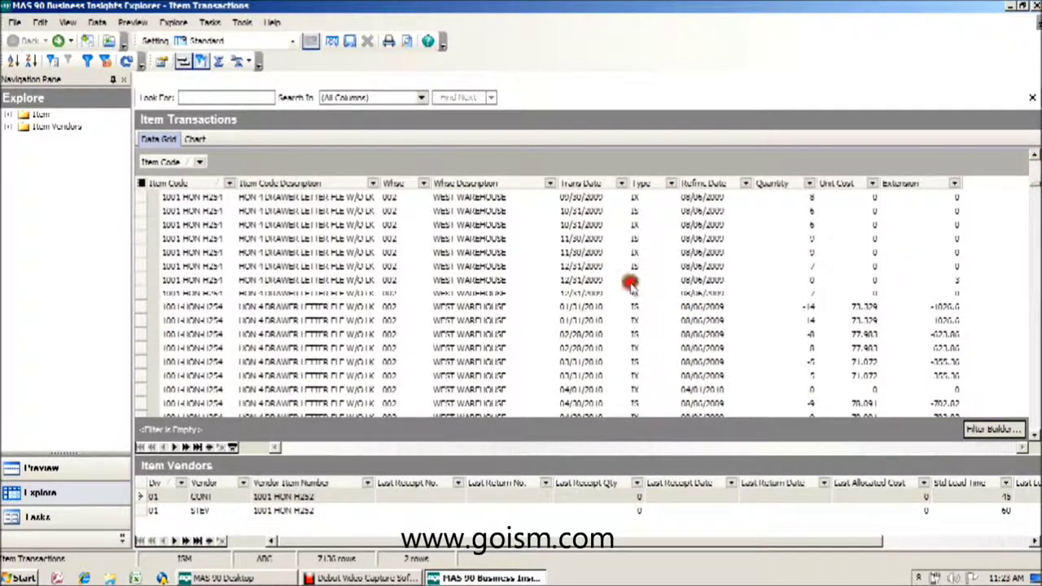
left_click(564, 290)
scroll(561, 293, "down", 4)
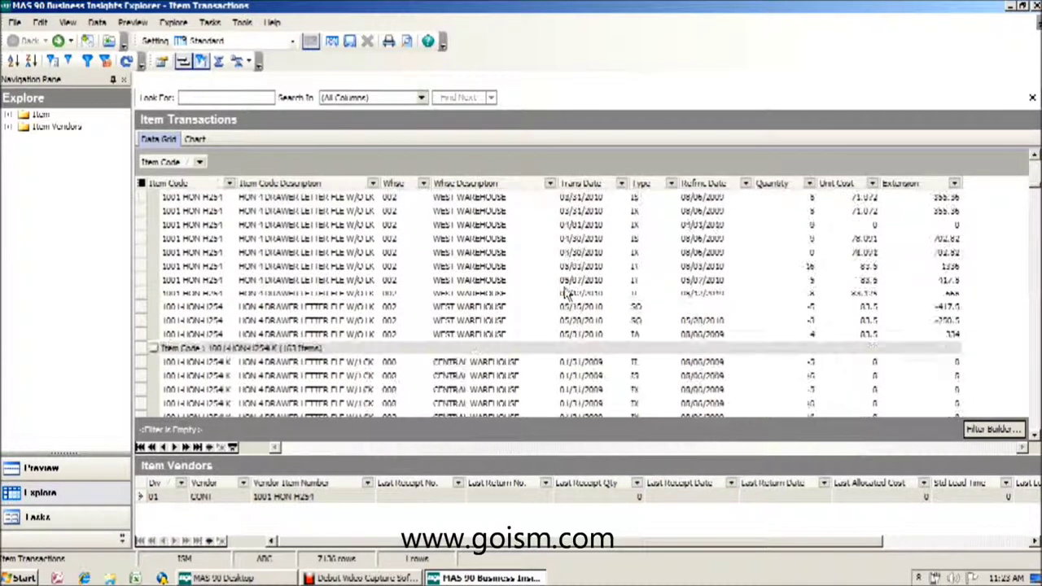
left_click(287, 354)
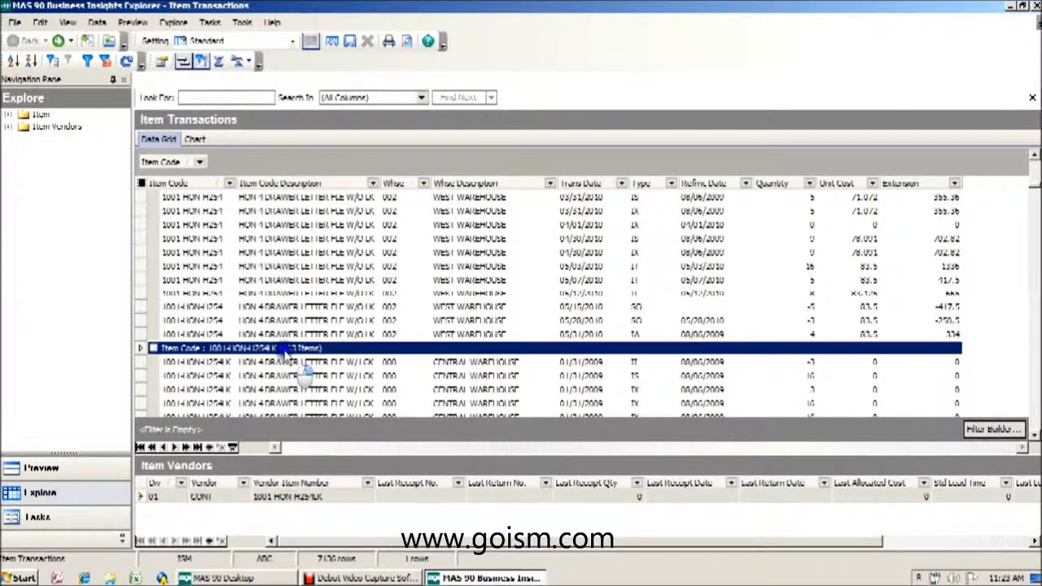
right_click(287, 354)
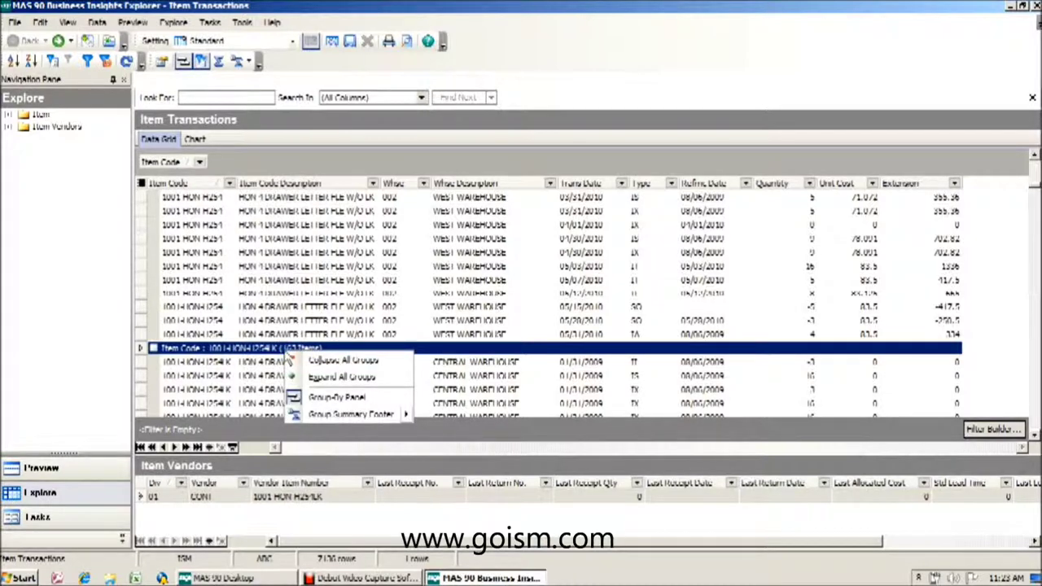
- Add a group summary footer to each Item Code group and sum the Quantity column
left_click(330, 416)
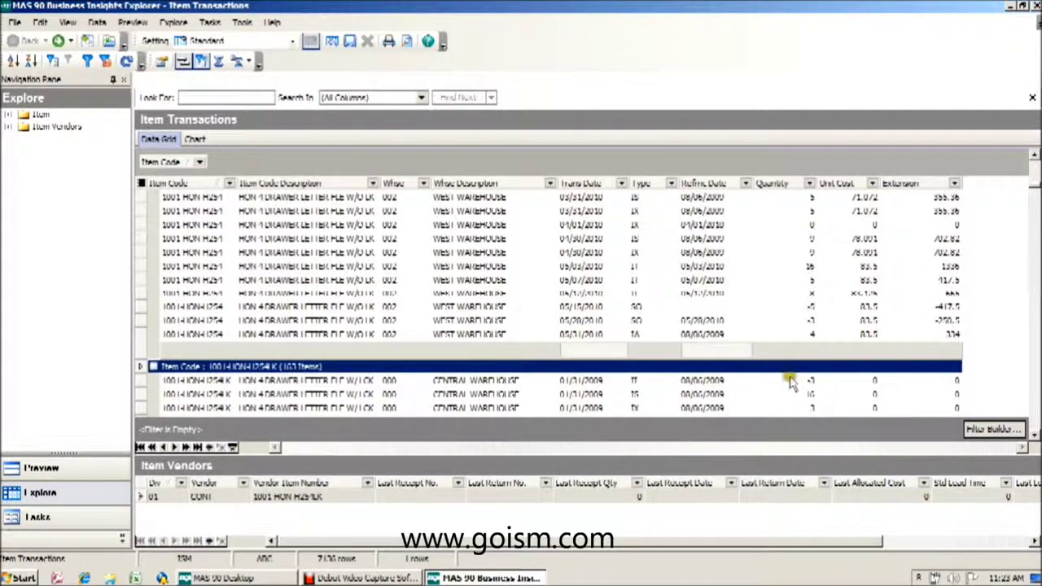
mouse_move(764, 359)
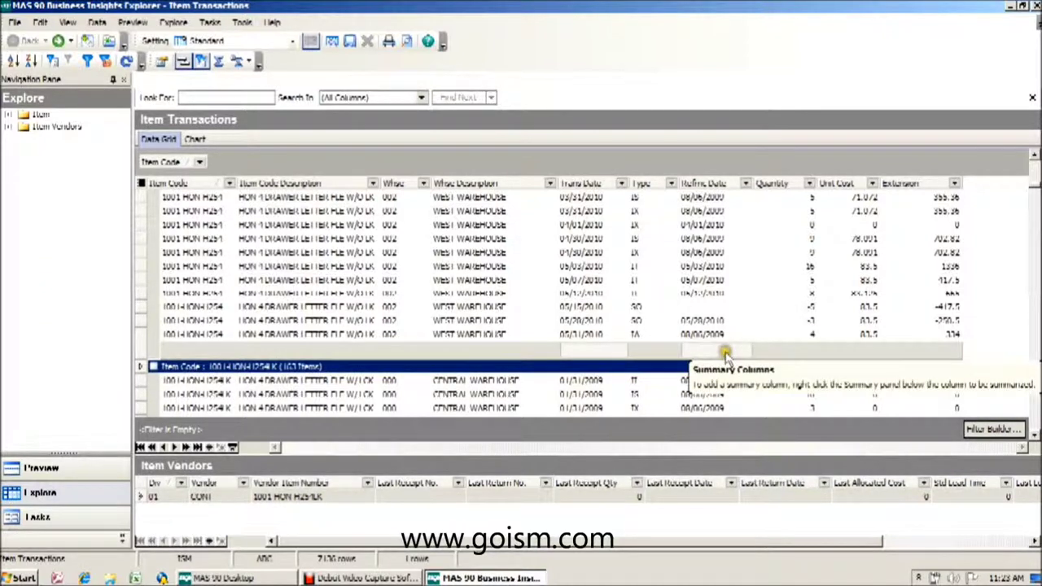
right_click(771, 351)
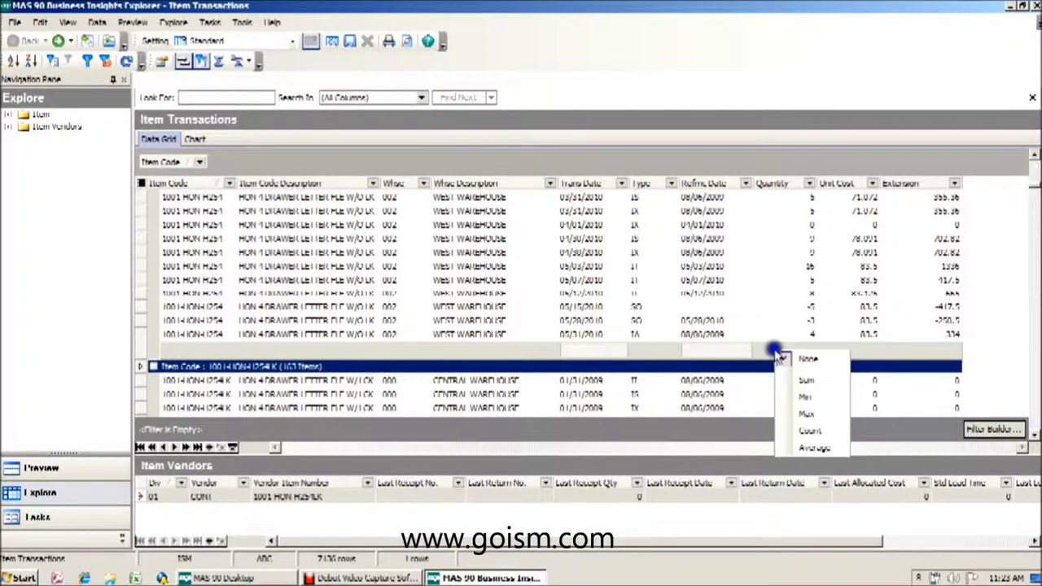
left_click(789, 380)
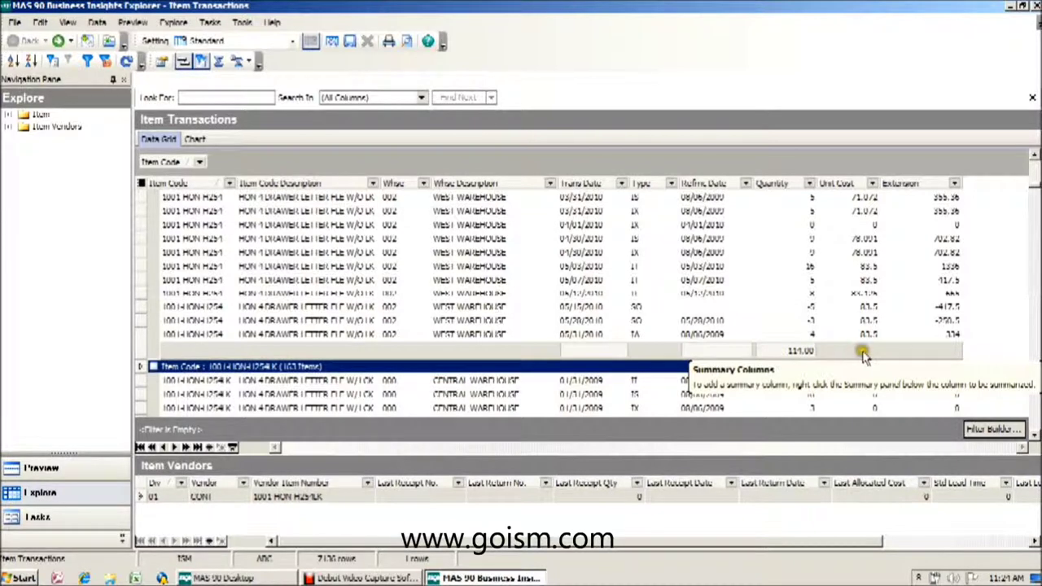
left_click(810, 353)
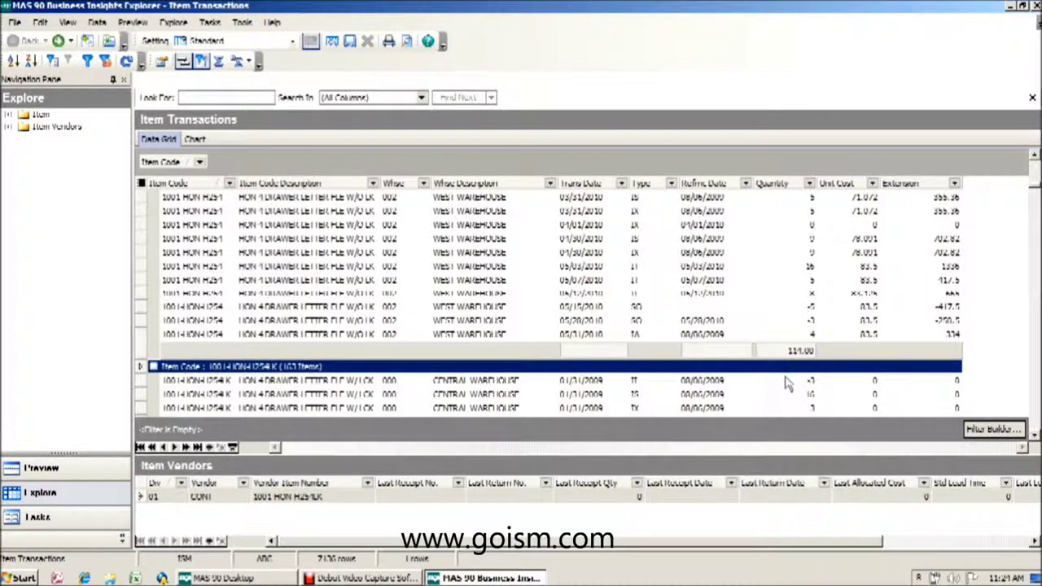
- Sum the Extension column in the group footers and bring up the Trans Date filter choices
left_click(911, 351)
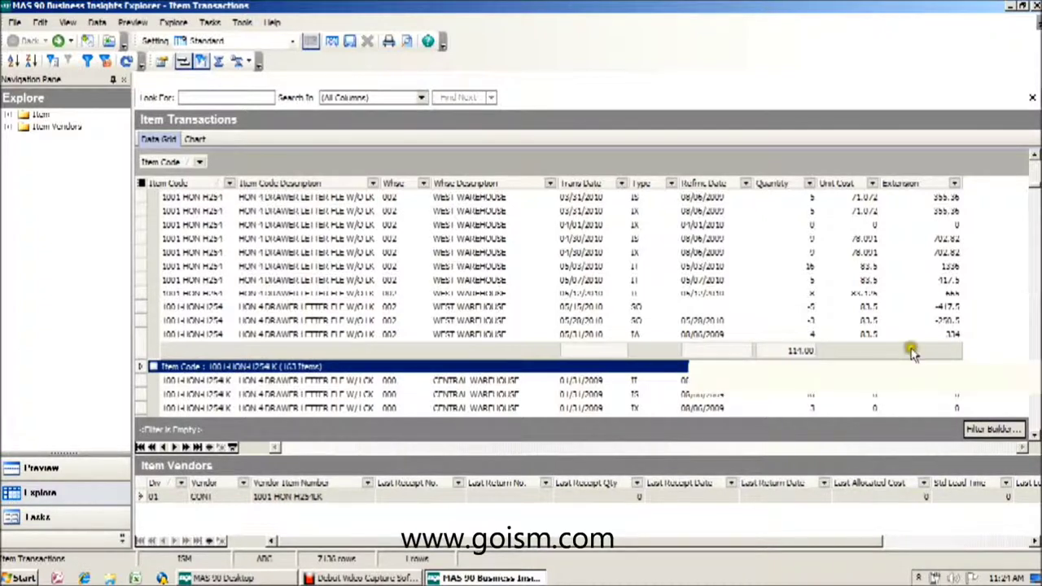
right_click(913, 351)
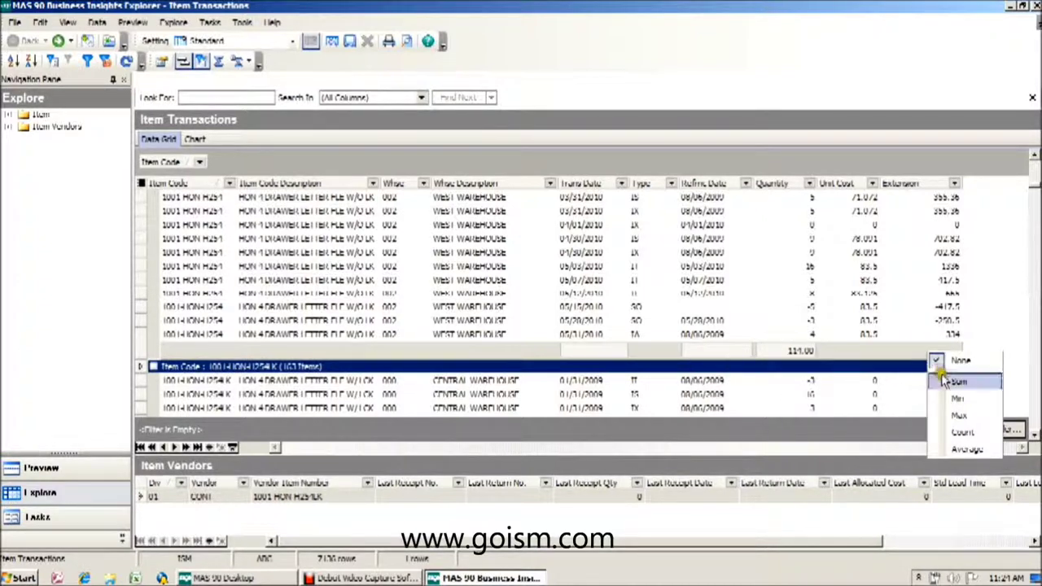
left_click(944, 381)
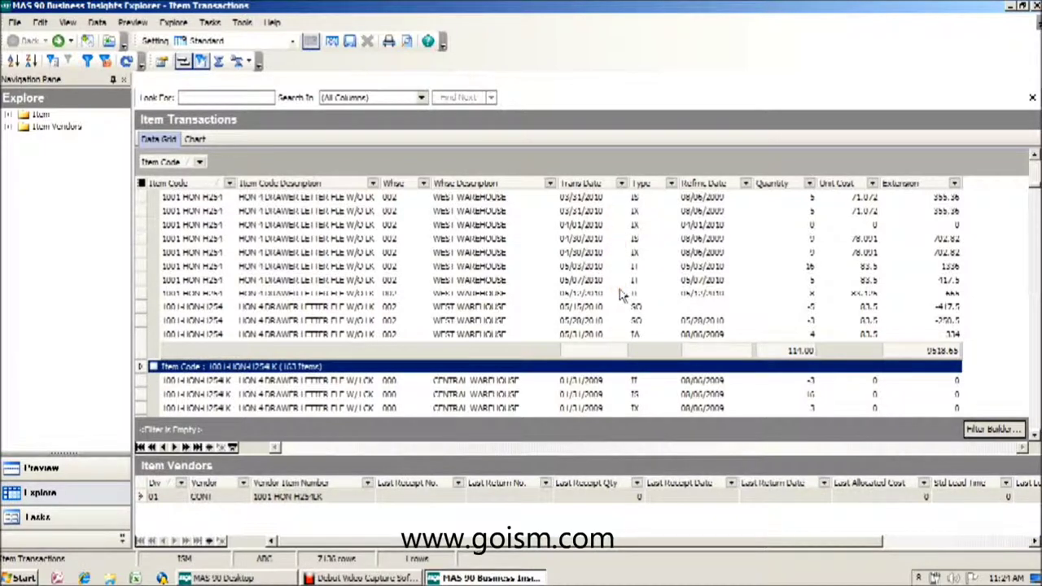
scroll(621, 294, "down", 2)
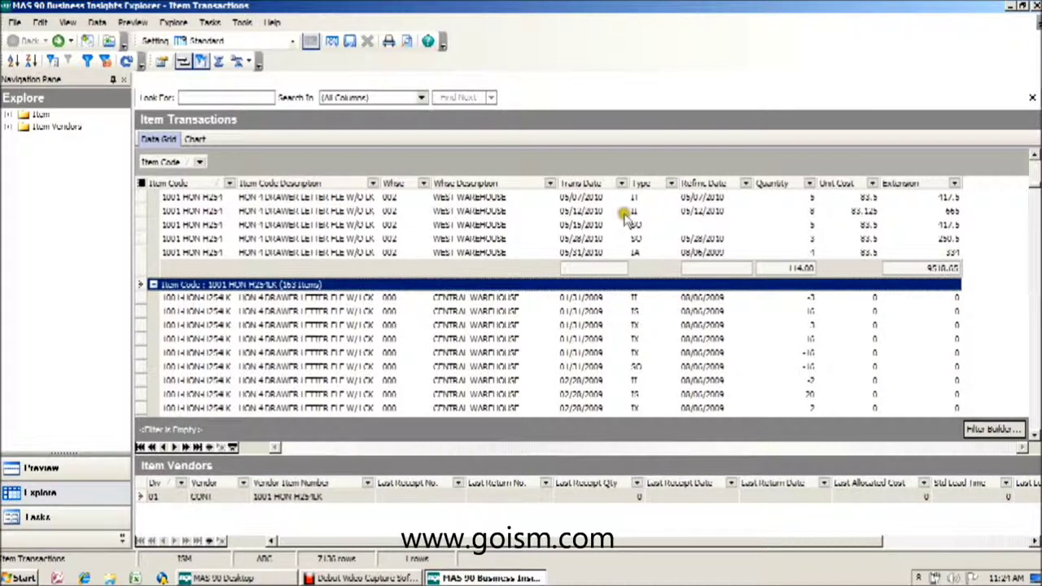
left_click(621, 183)
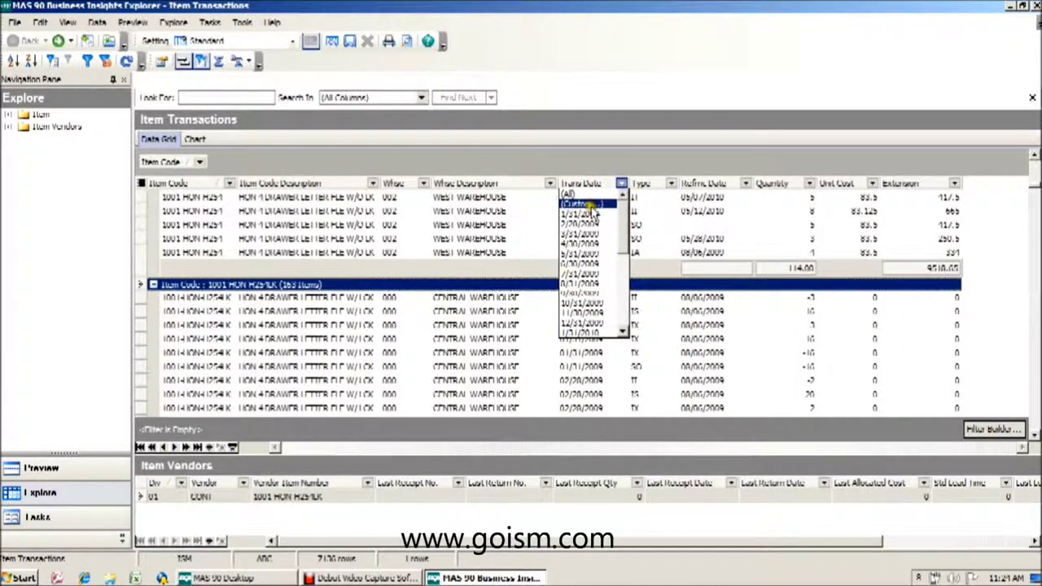
- Create a custom Trans Date filter: less than or equal to 12/31/2010 AND greater than or equal to 1/1/2010
left_click(591, 205)
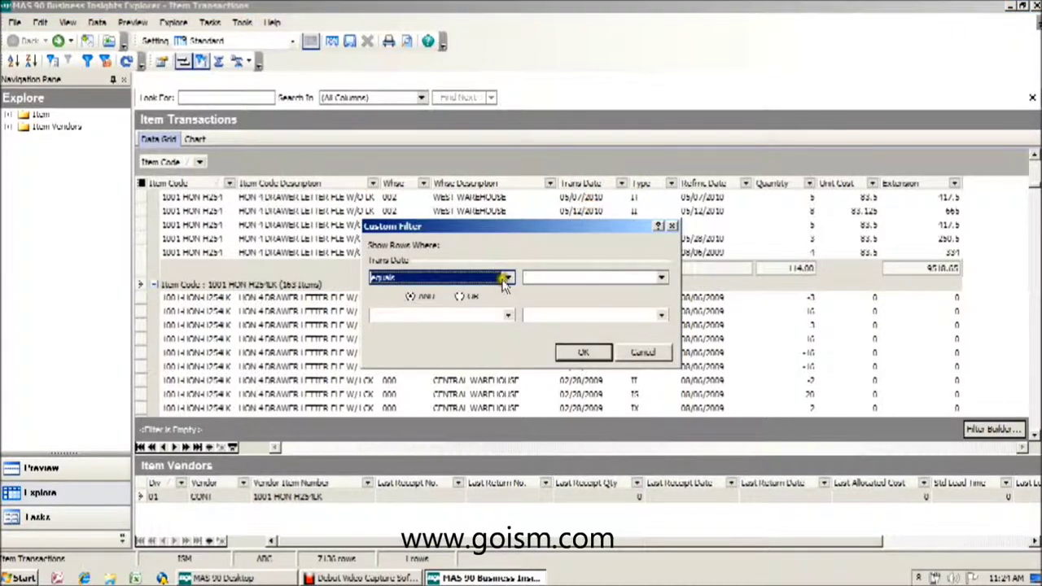
left_click(506, 278)
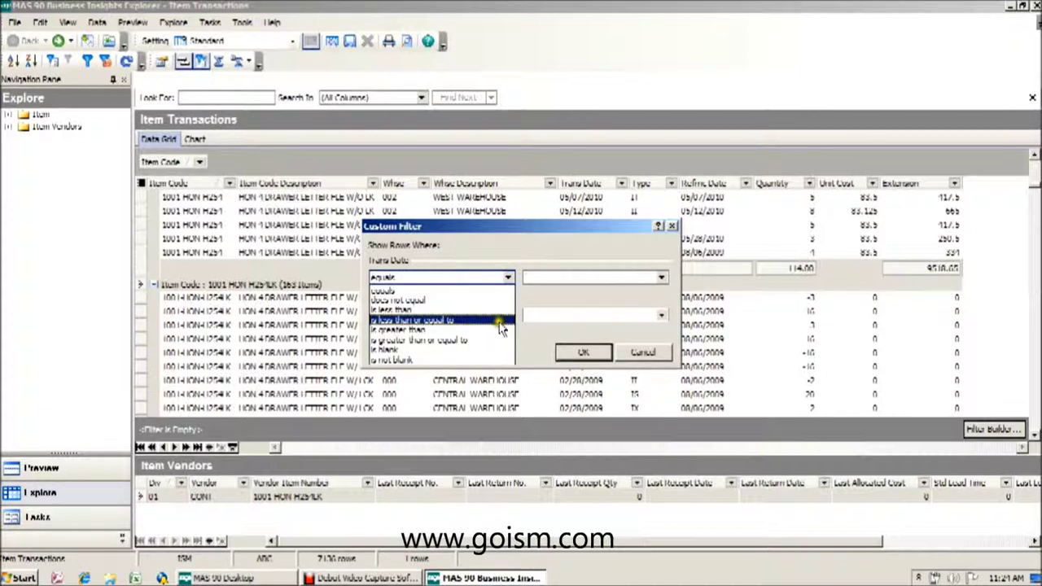
left_click(500, 319)
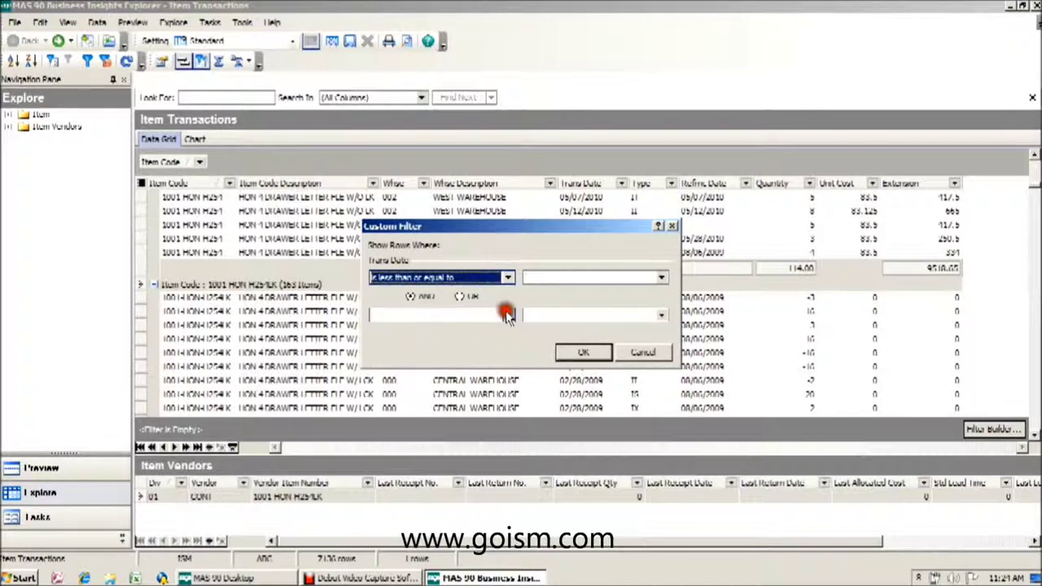
left_click(595, 276)
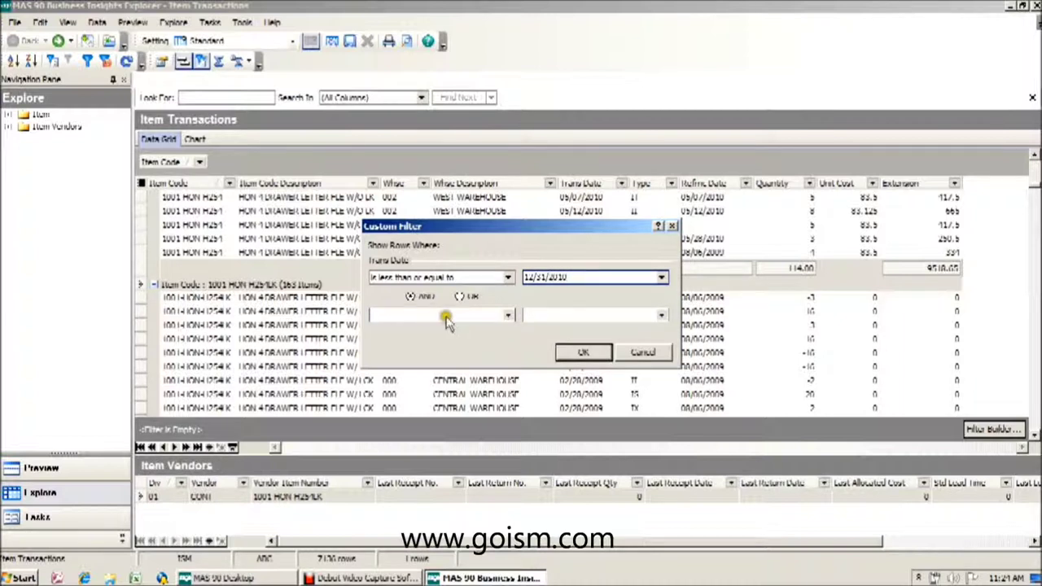
left_click(506, 316)
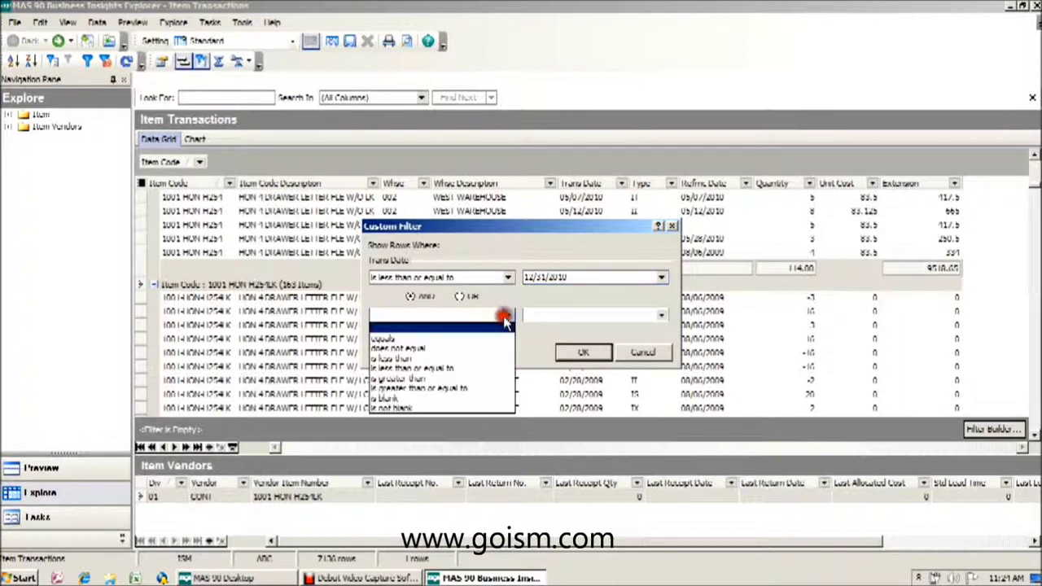
left_click(491, 388)
left_click(568, 315)
type("1/1/2010")
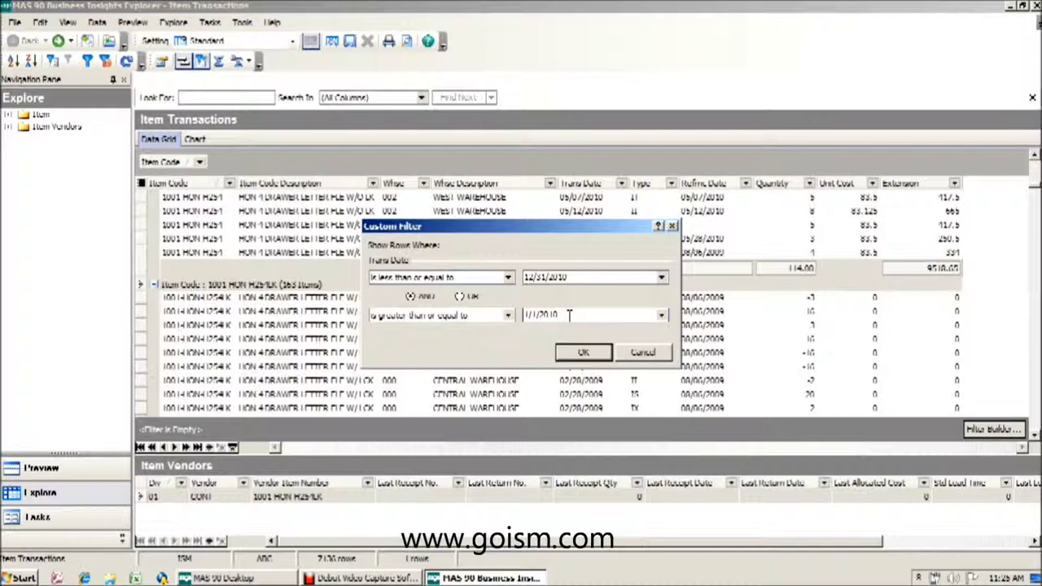
left_click(582, 353)
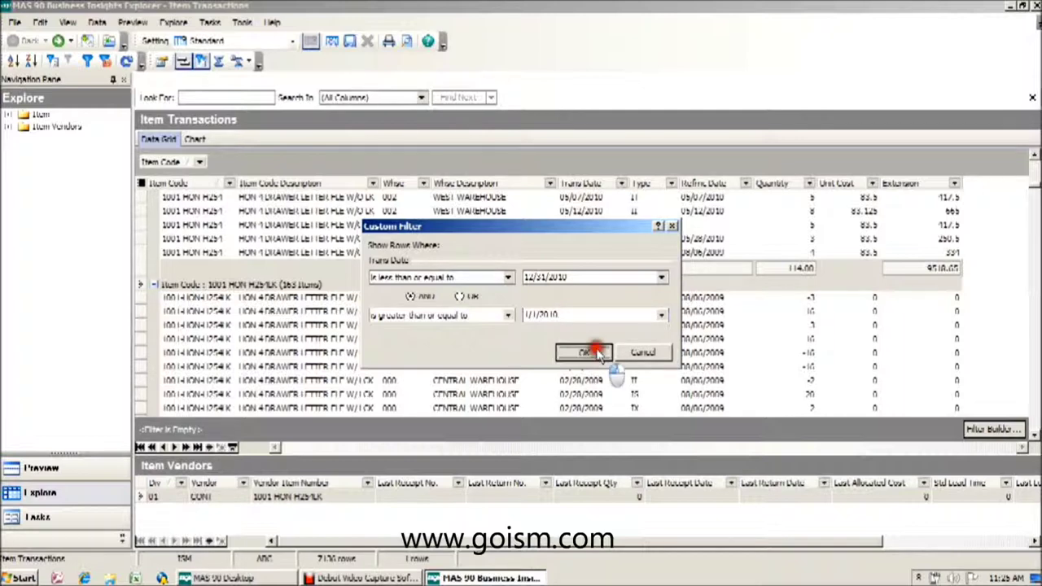